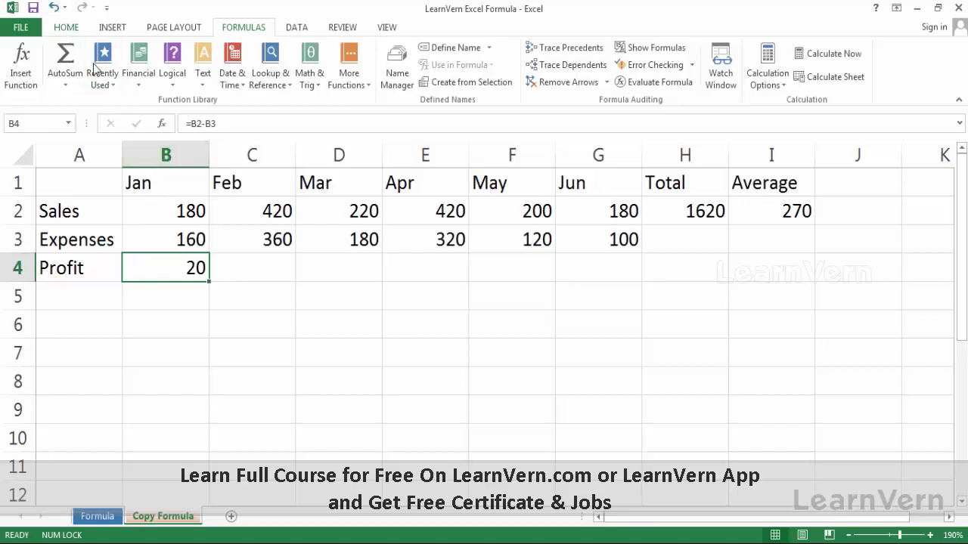
left_click(223, 124)
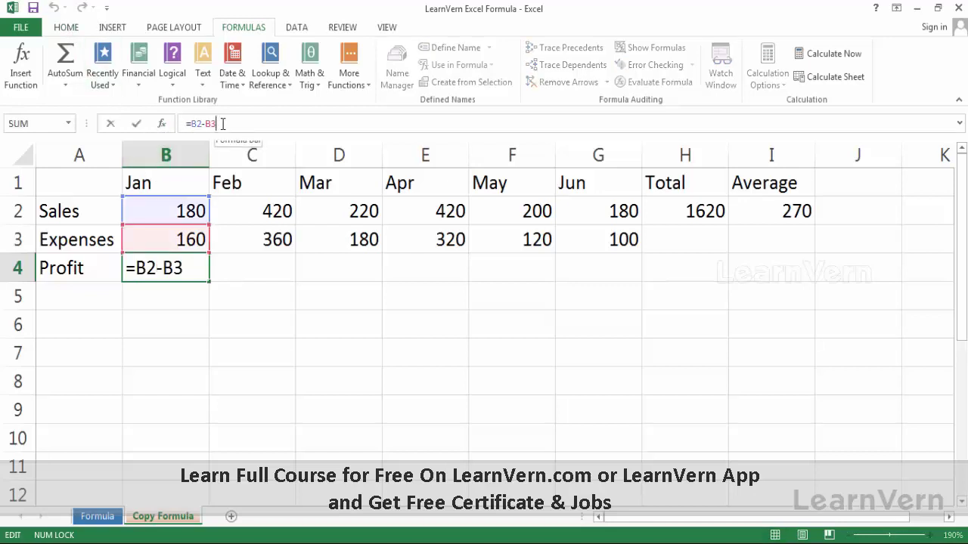
left_click(274, 238)
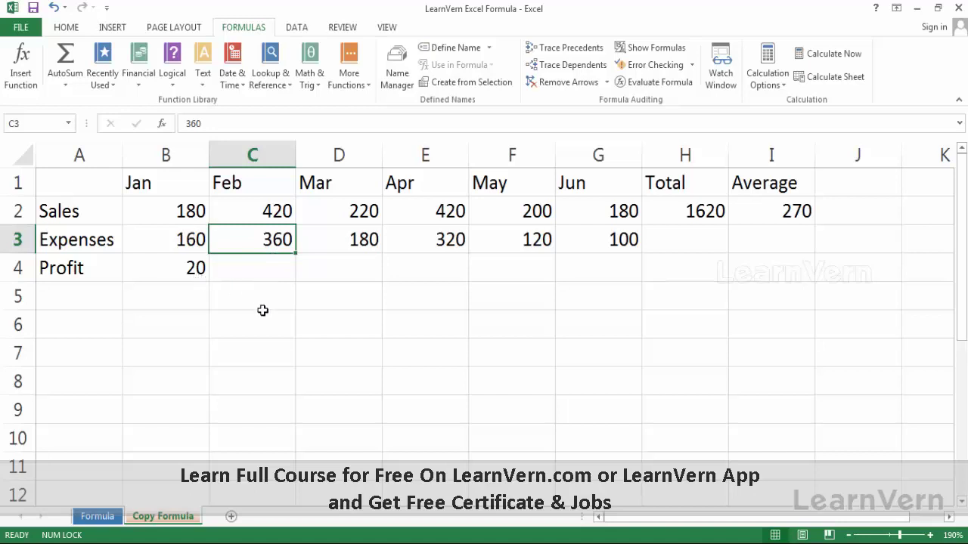
left_click(189, 276)
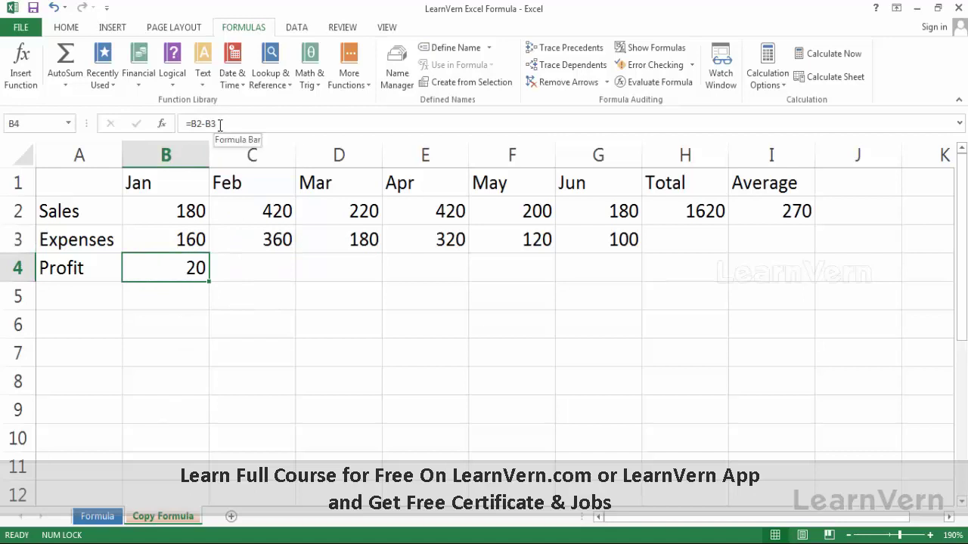
left_click_drag(219, 123, 188, 123)
left_click(252, 343)
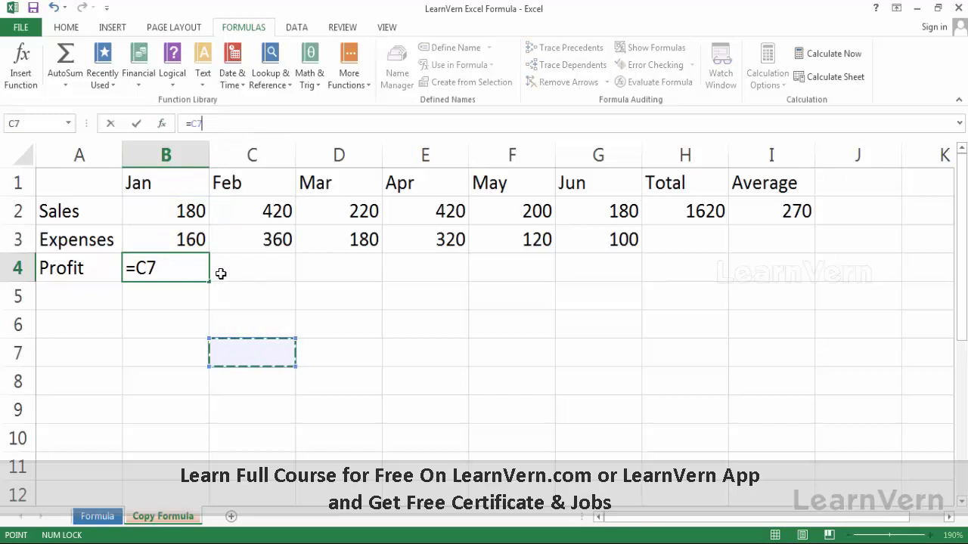
key("Escape")
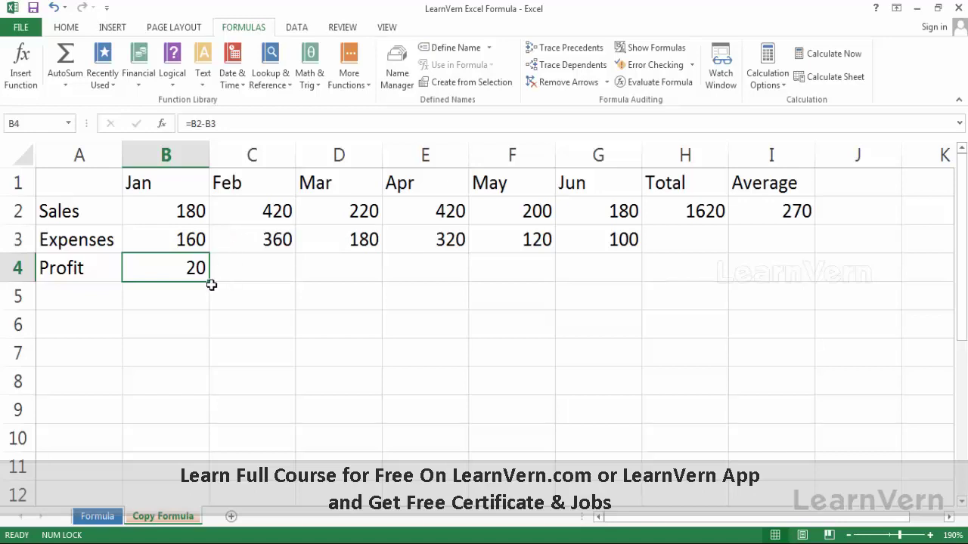
Inspect the Jan Profit formula in B4 and the still-empty Feb Profit cell C4
left_click(245, 270)
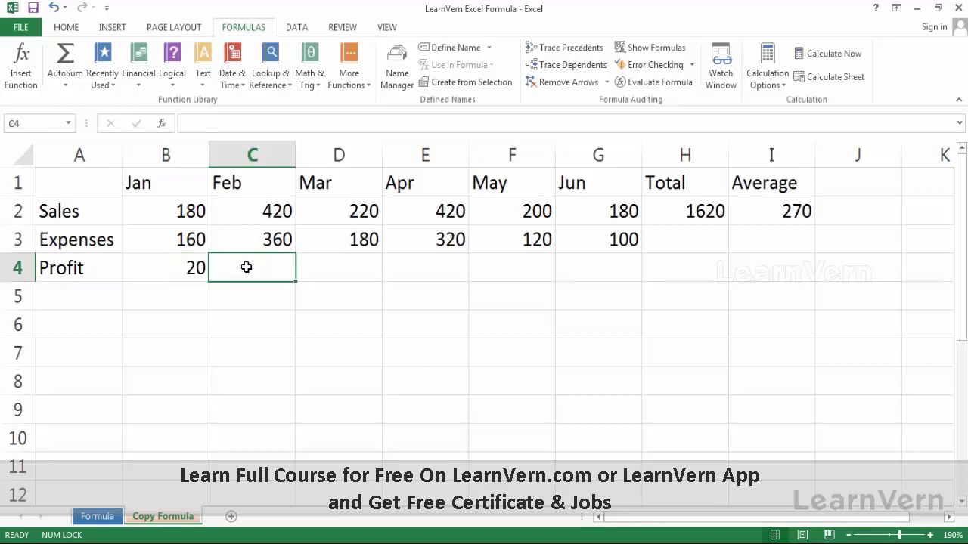
left_click(170, 258)
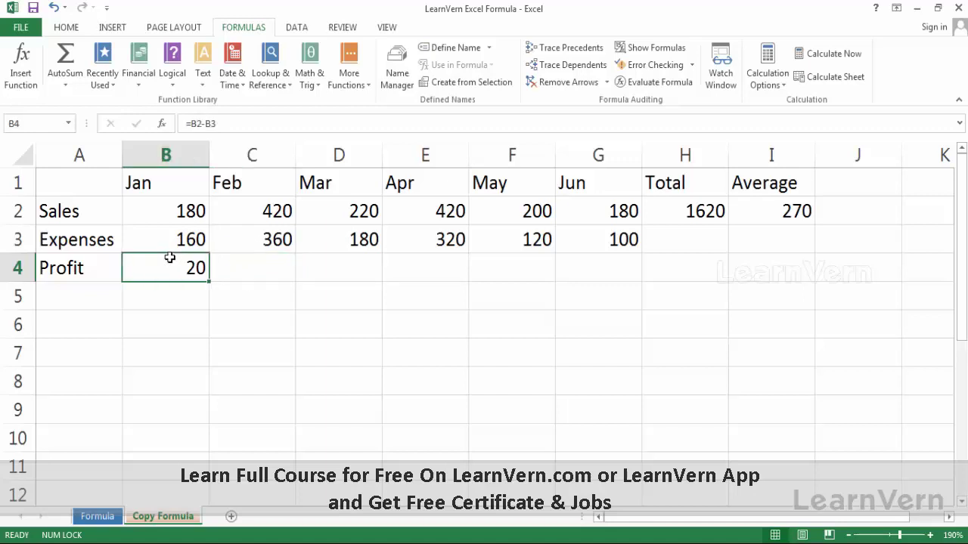
double_click(251, 272)
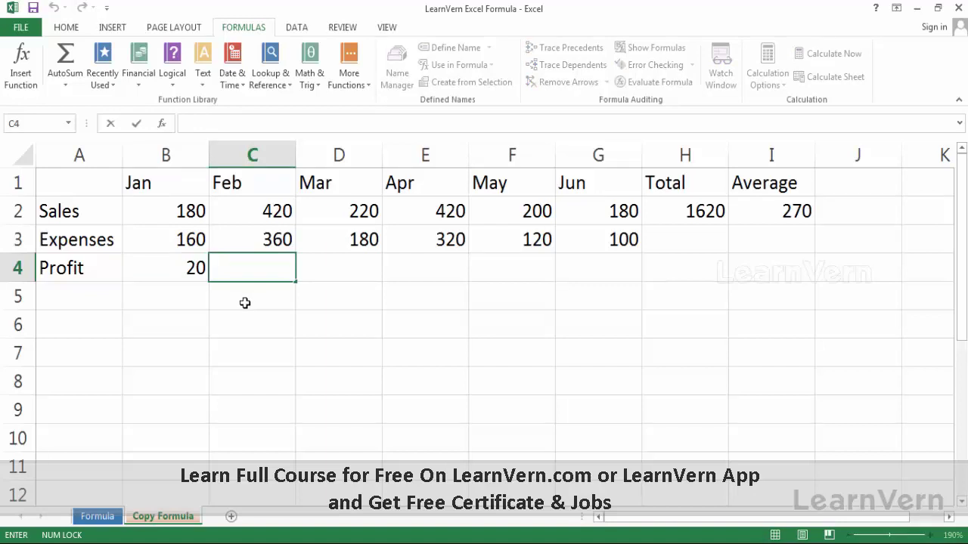
left_click(245, 303)
left_click(183, 264)
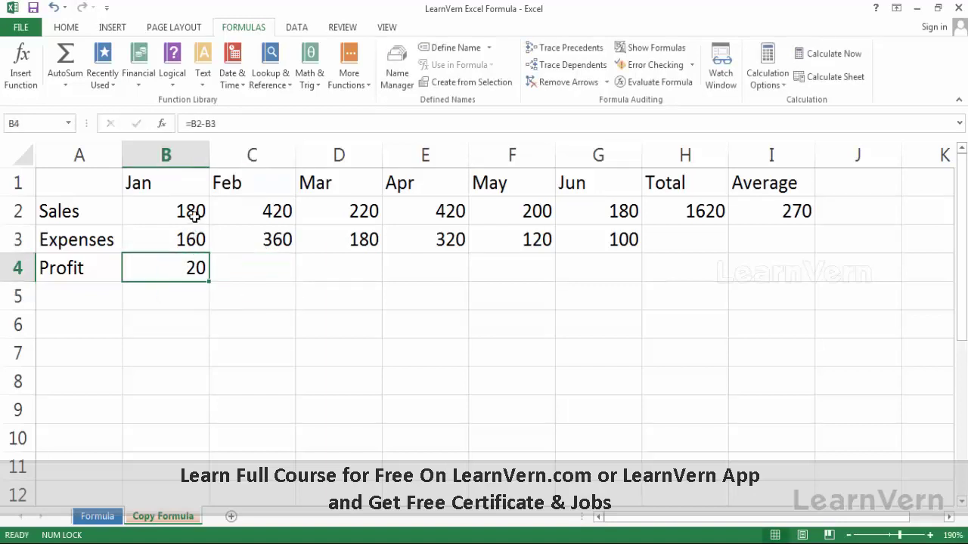
Review the Jan, Feb and Mar Sales and Expenses values in rows 2 and 3
left_click(195, 215)
left_click(190, 241)
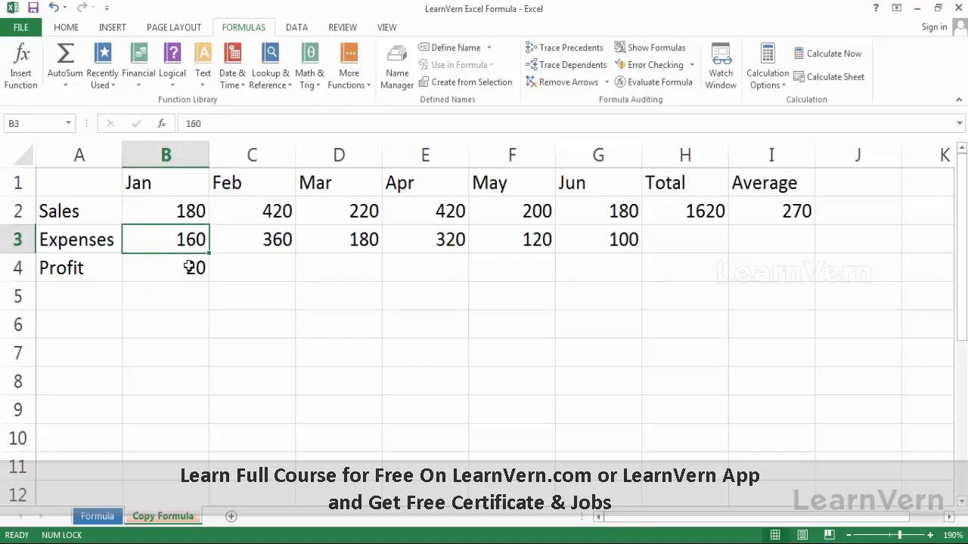
left_click(198, 215)
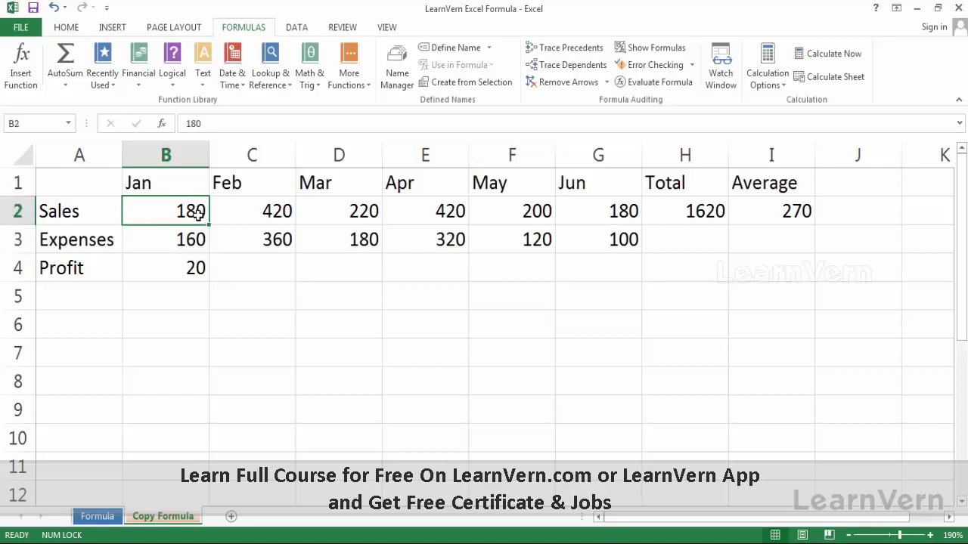
left_click(200, 239)
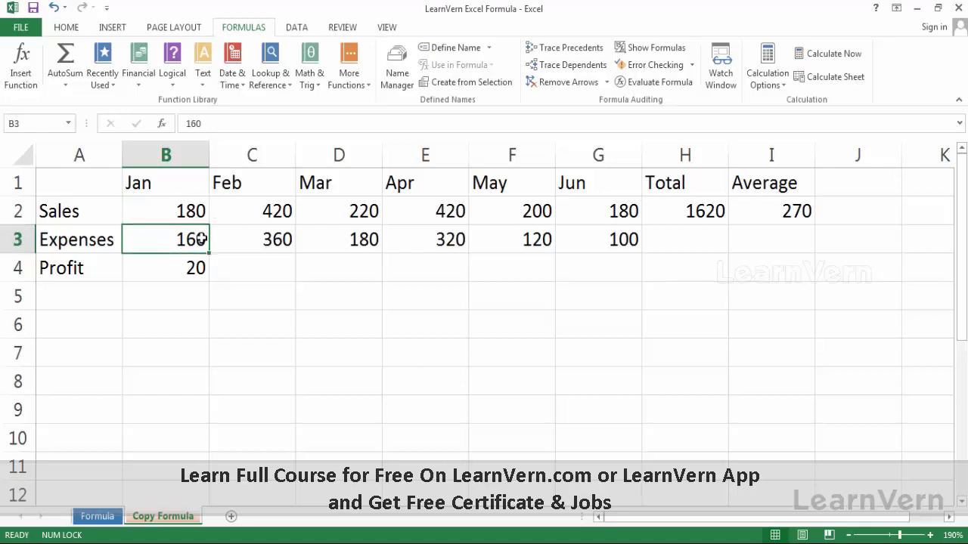
left_click(254, 262)
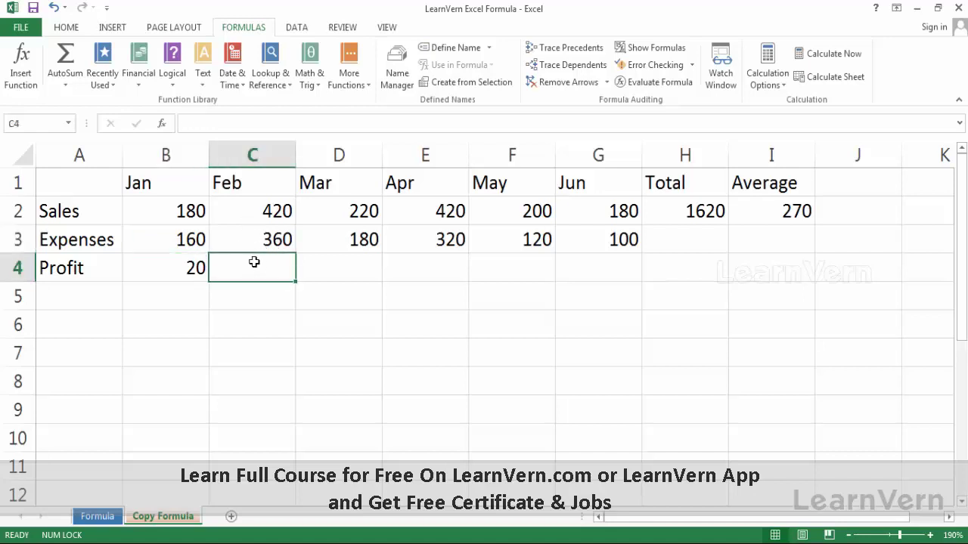
left_click(261, 211)
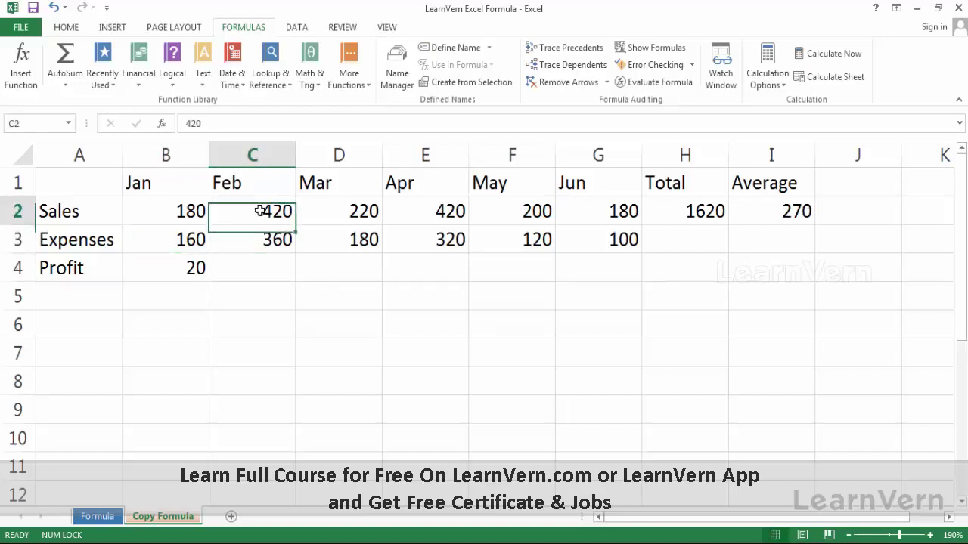
left_click(263, 239)
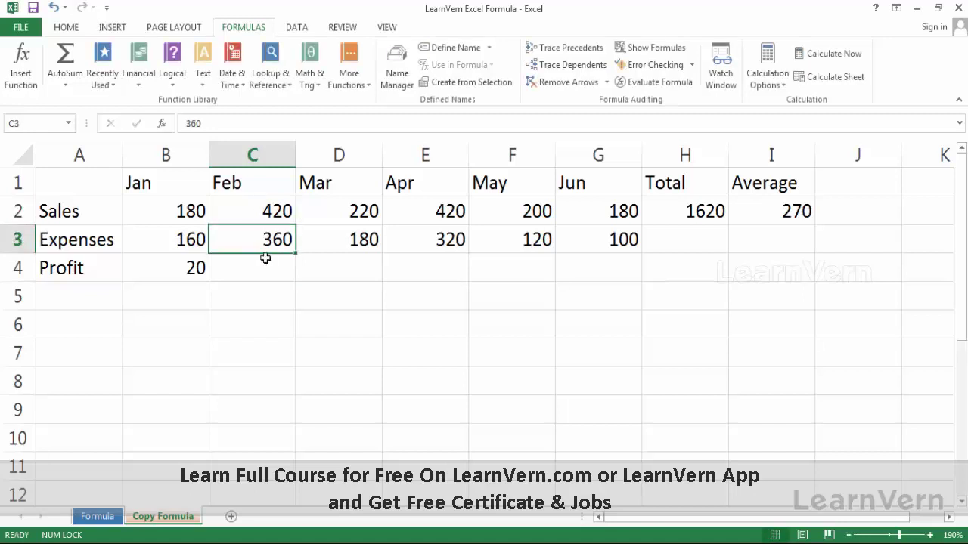
left_click(328, 212)
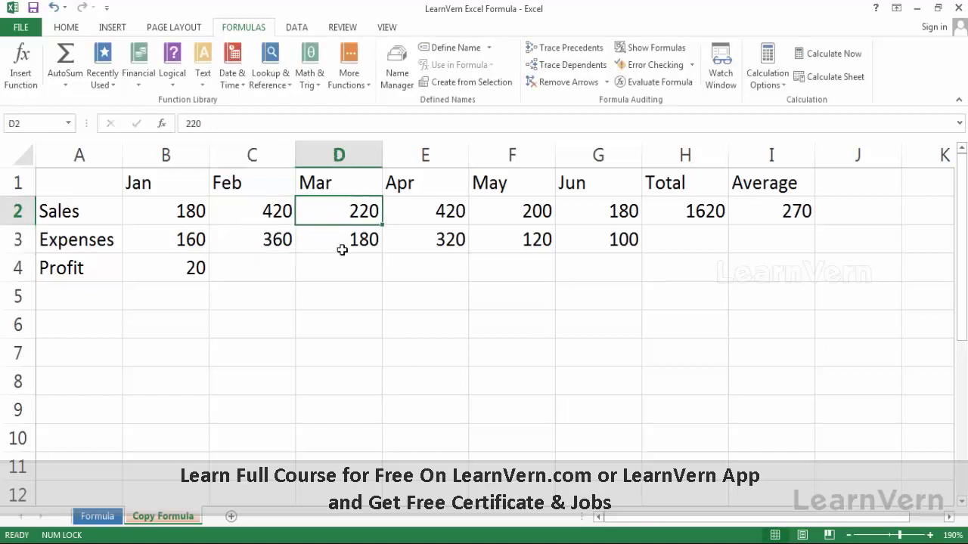
left_click(342, 250)
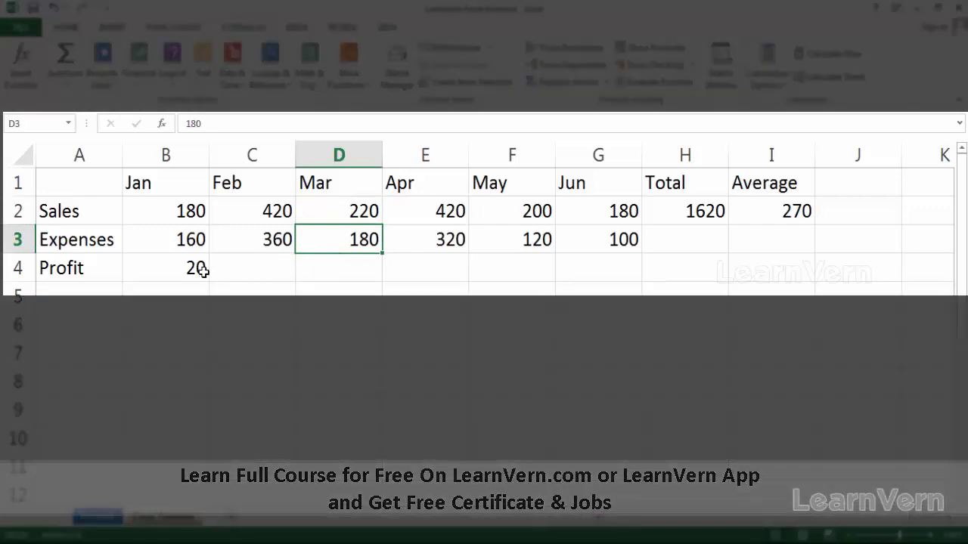
Fill B4's Profit formula right to G4, giving 60, 40, 100, 80 and 80, with C4 as =C2-C3
left_click(202, 271)
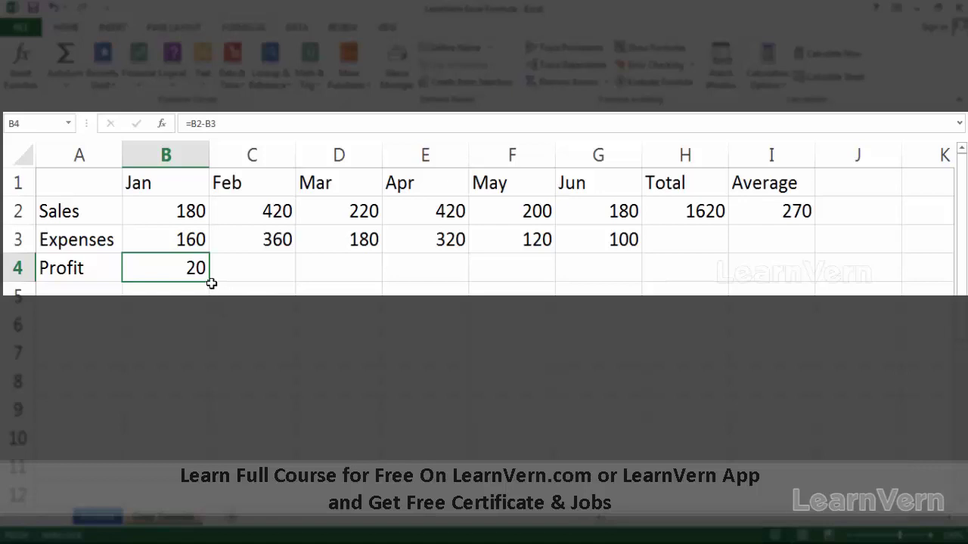
left_click_drag(209, 283, 620, 275)
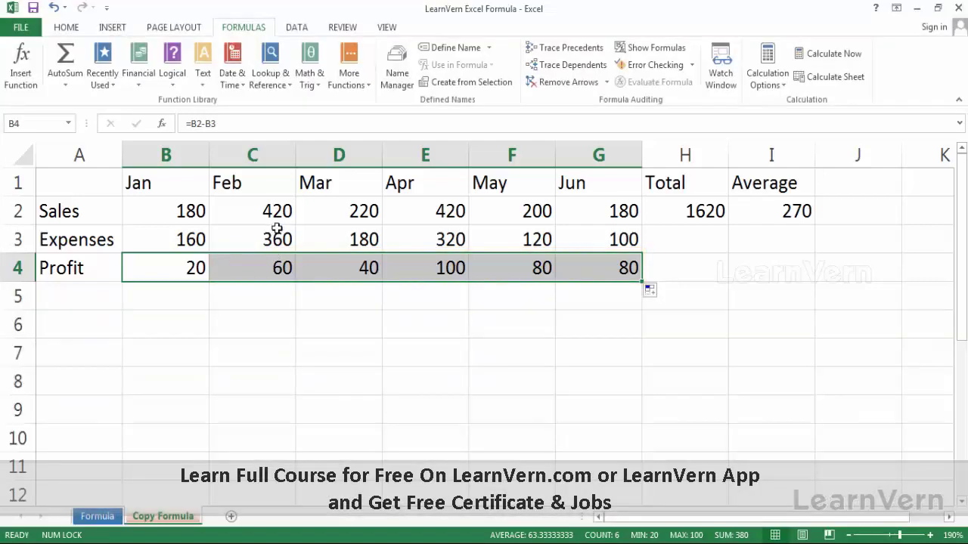
left_click(283, 270)
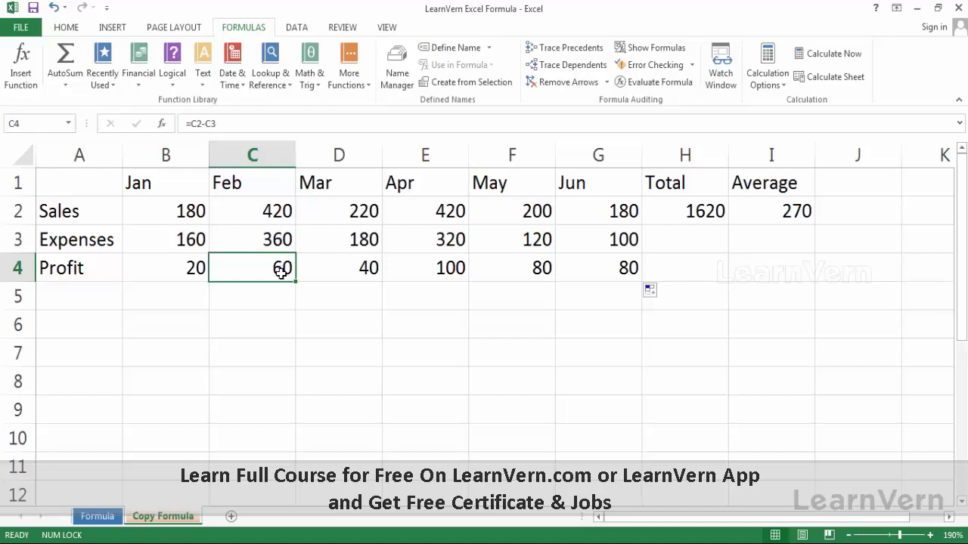
left_click(366, 263)
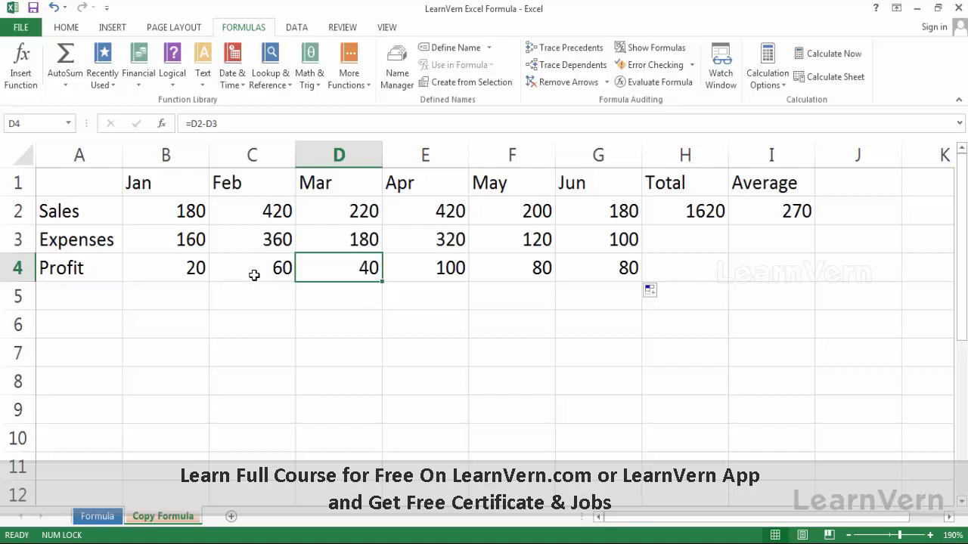
left_click(204, 214)
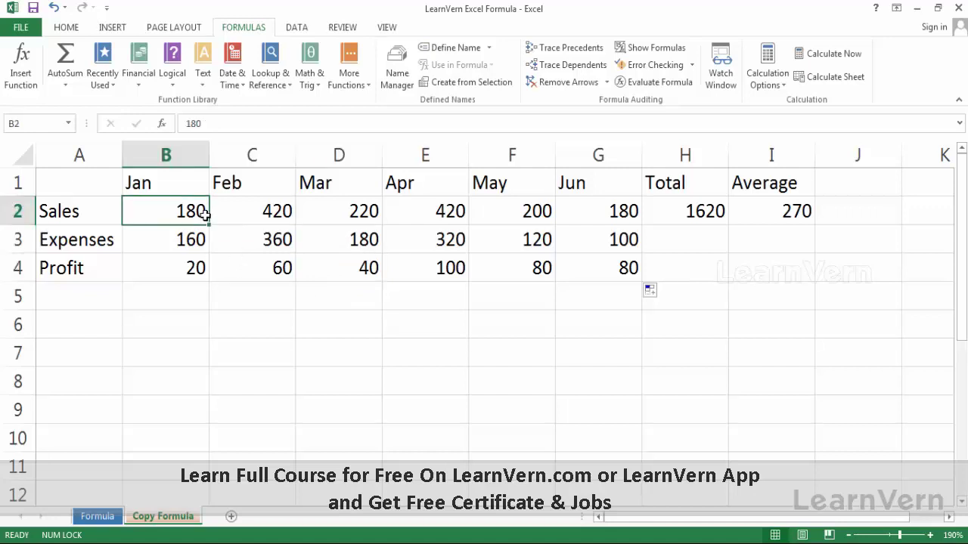
left_click(206, 240)
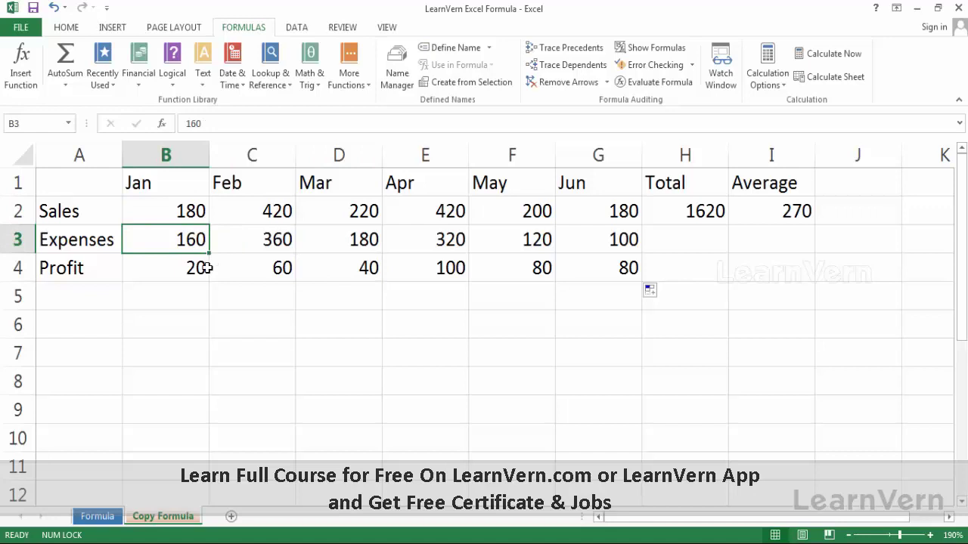
left_click(277, 268)
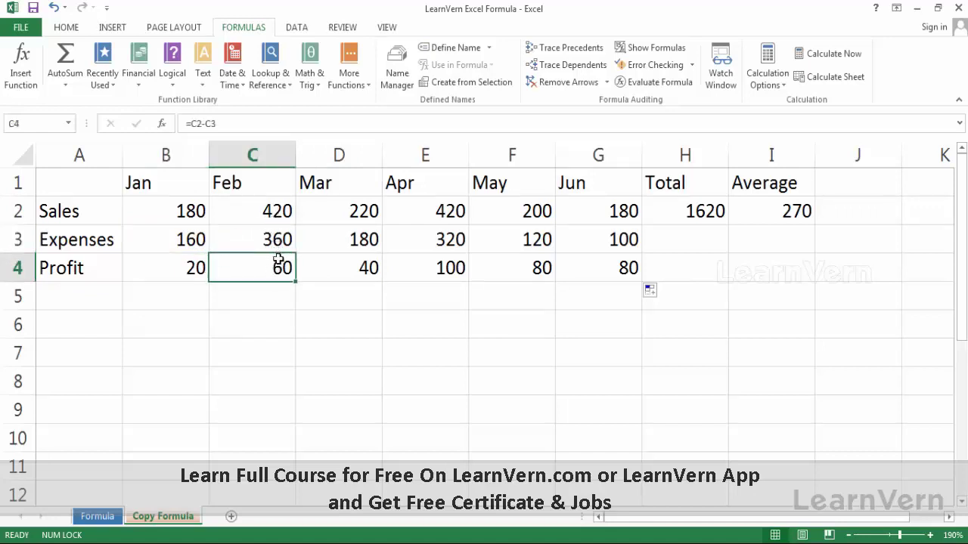
left_click(710, 218)
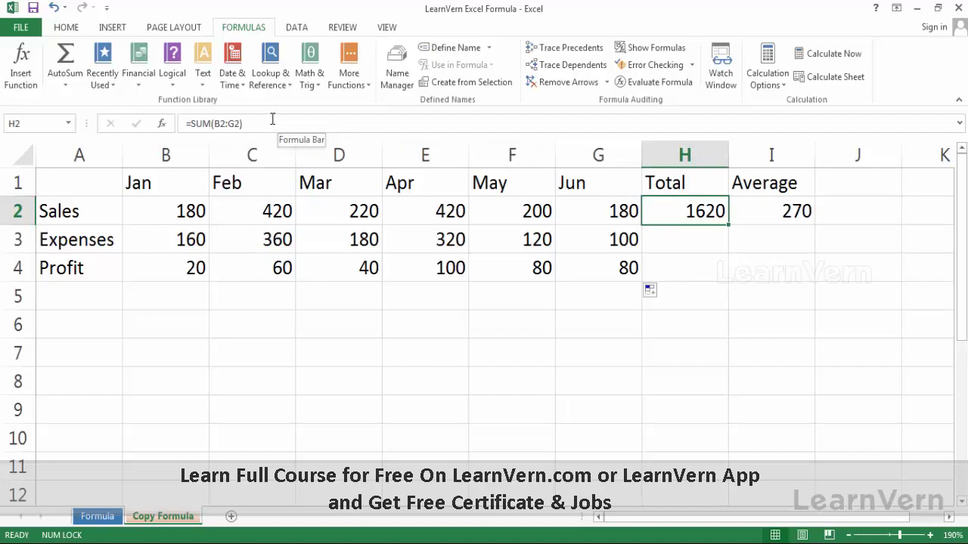
Fill H2's SUM total down to H4, giving Expenses 1240 and Profit 380
double_click(664, 215)
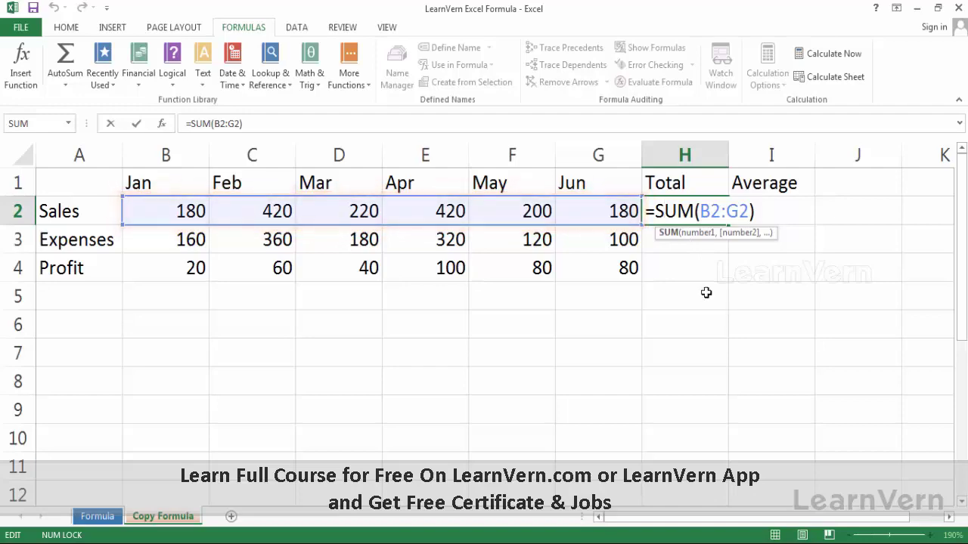
key("ctrl+Return")
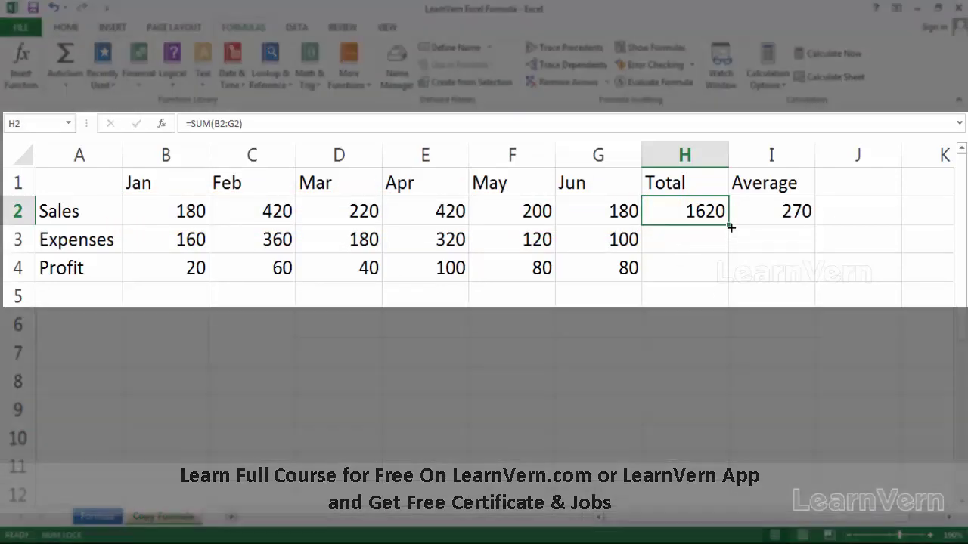
left_click_drag(731, 227, 721, 273)
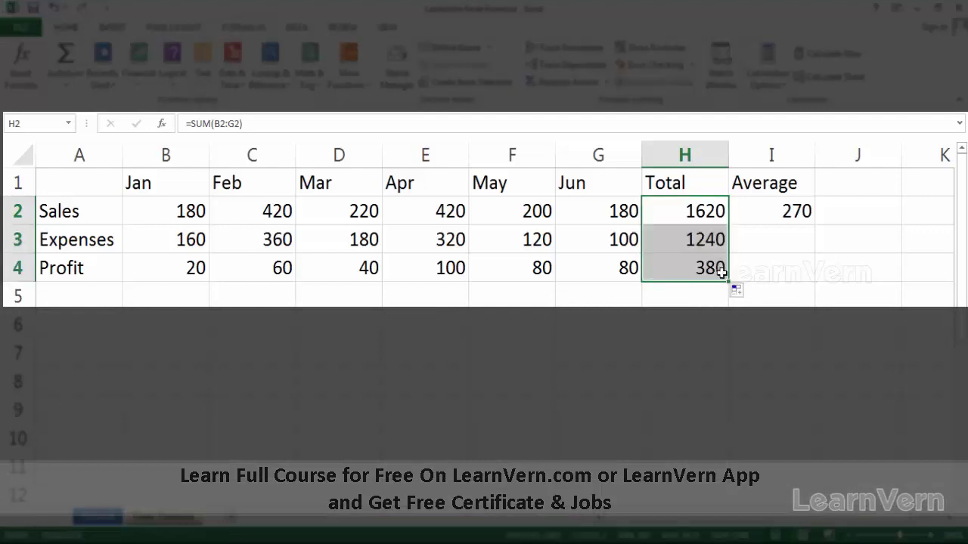
left_click(703, 267)
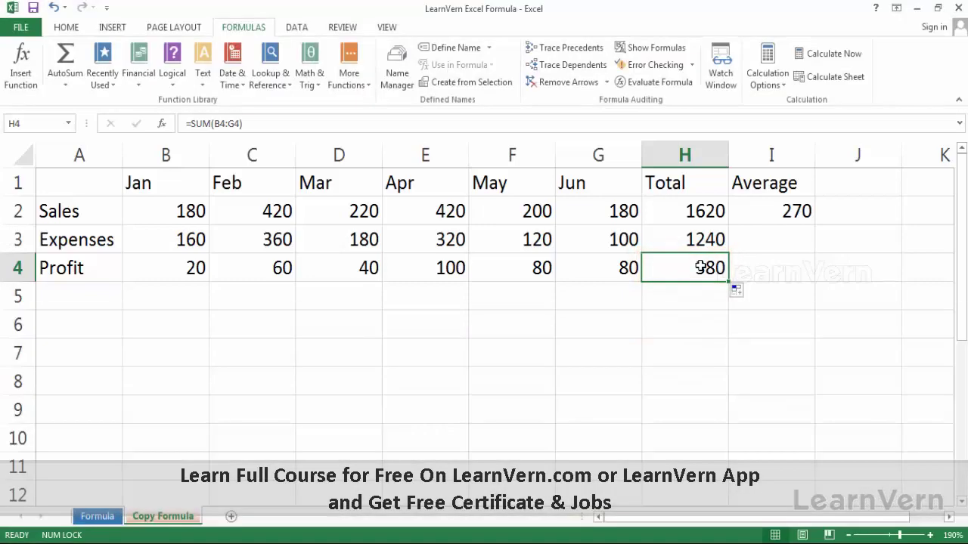
Fill the =H2/6 average from I2 down to I4, giving 206.6667 and 63.33333
key("Up")
key("Right")
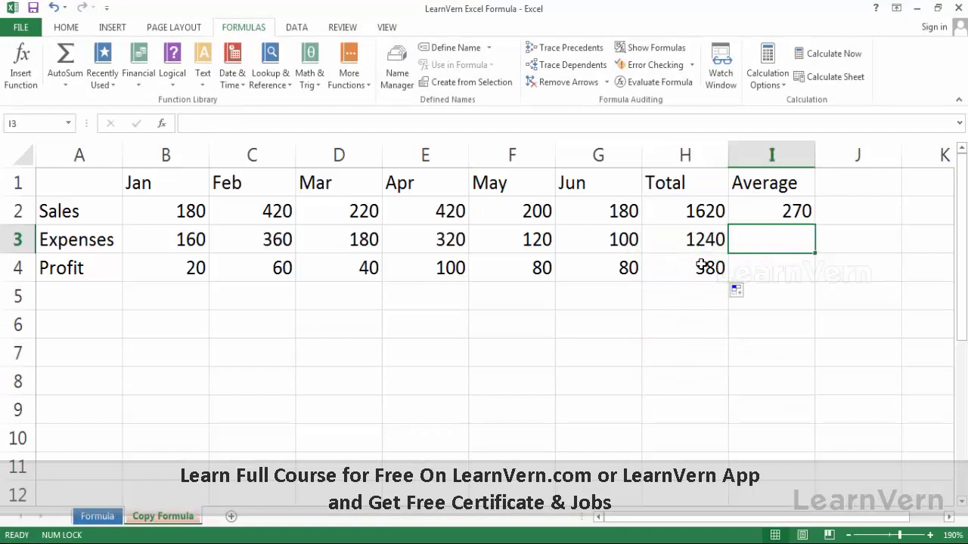
key("Up")
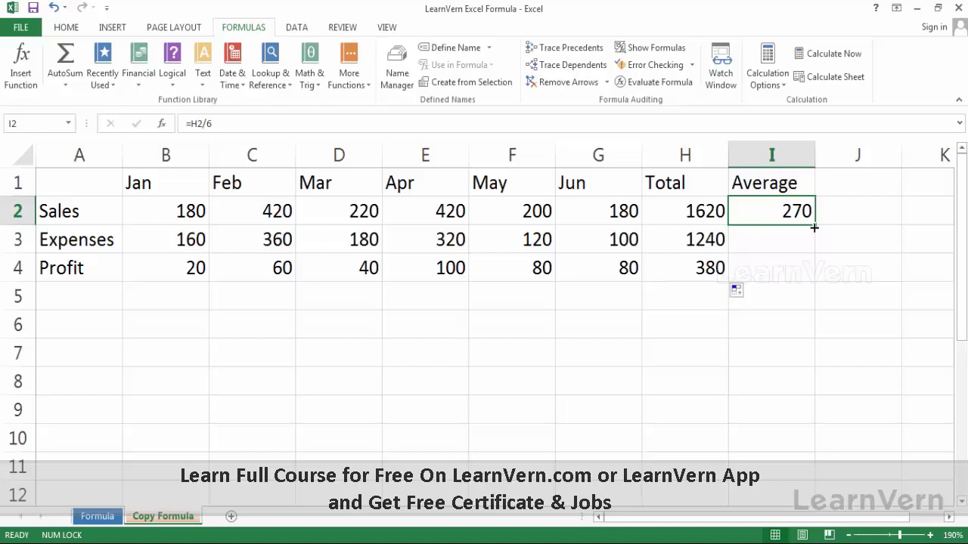
left_click_drag(816, 225, 813, 279)
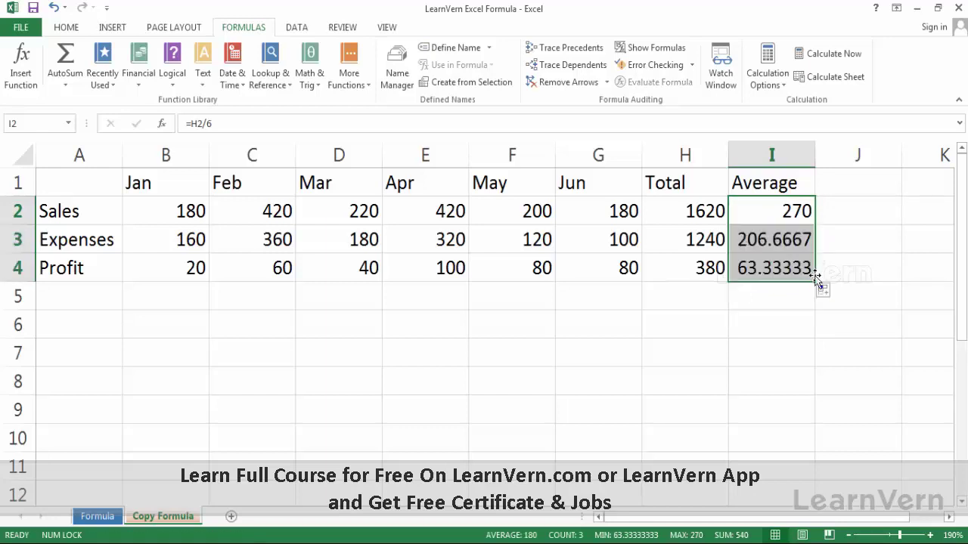
left_click(751, 326)
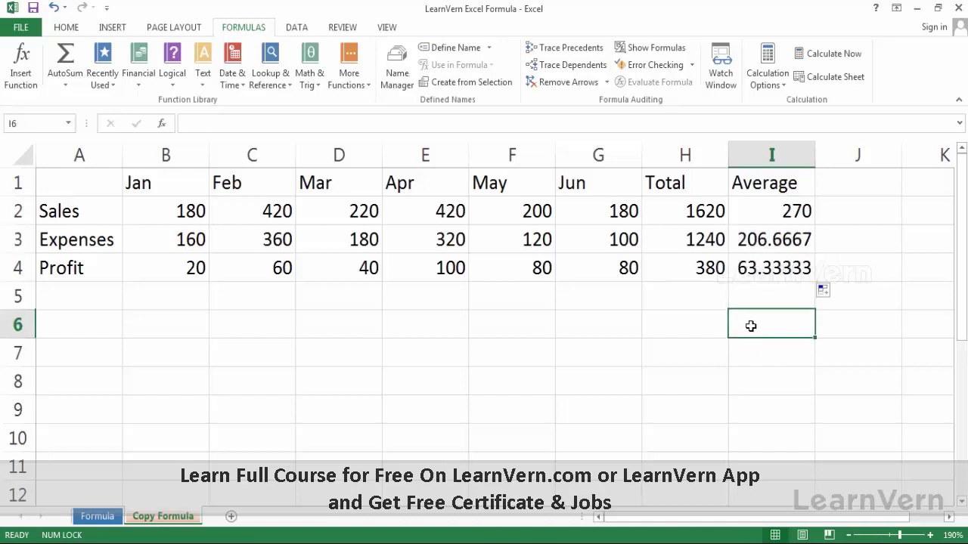